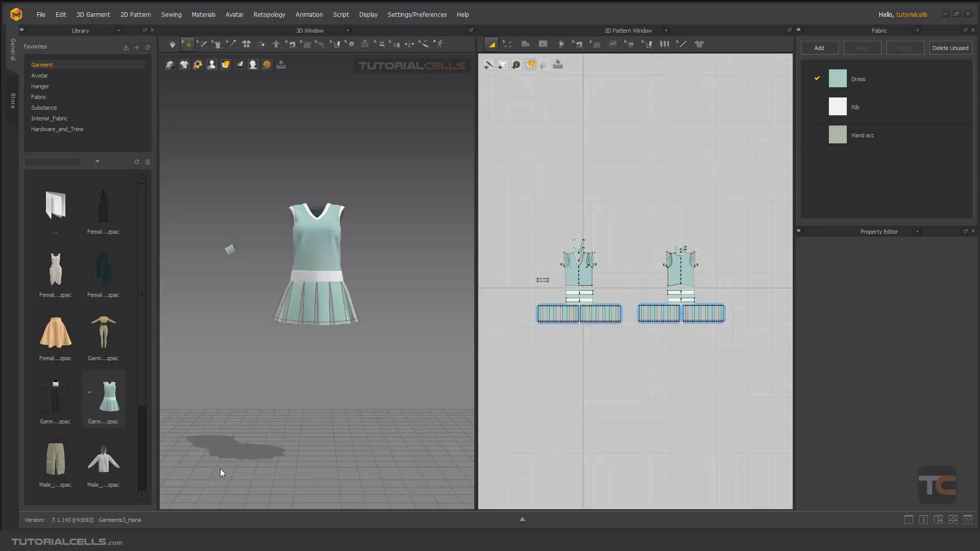
{"action": "scroll", "coordinate": [365, 212], "scroll_direction": "up", "scroll_amount": 5}
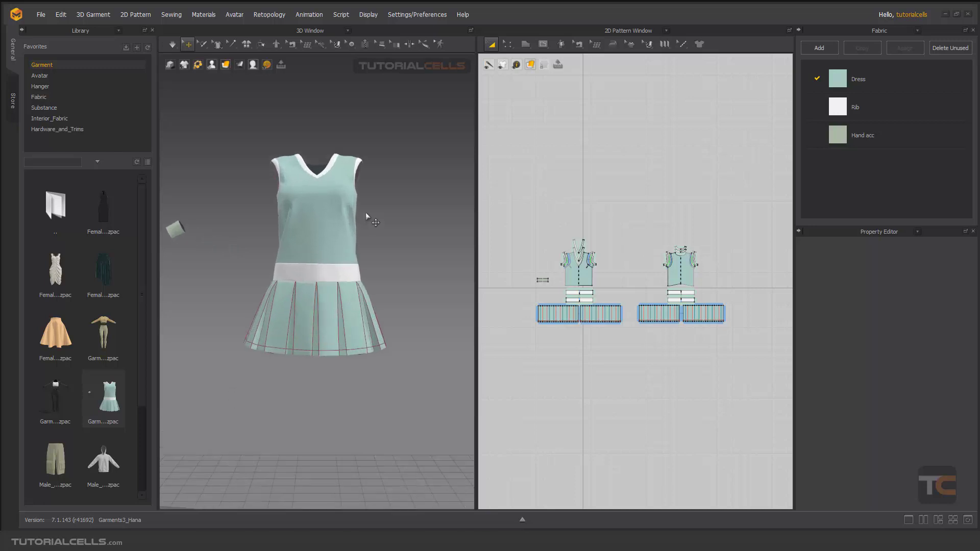
Step: Look through the panel lists for the left view, pattern view and fabric area
{"action": "right_click_drag", "start_coordinate": [329, 244], "coordinate": [339, 260]}
{"action": "middle_click_drag", "start_coordinate": [339, 260], "coordinate": [368, 260]}
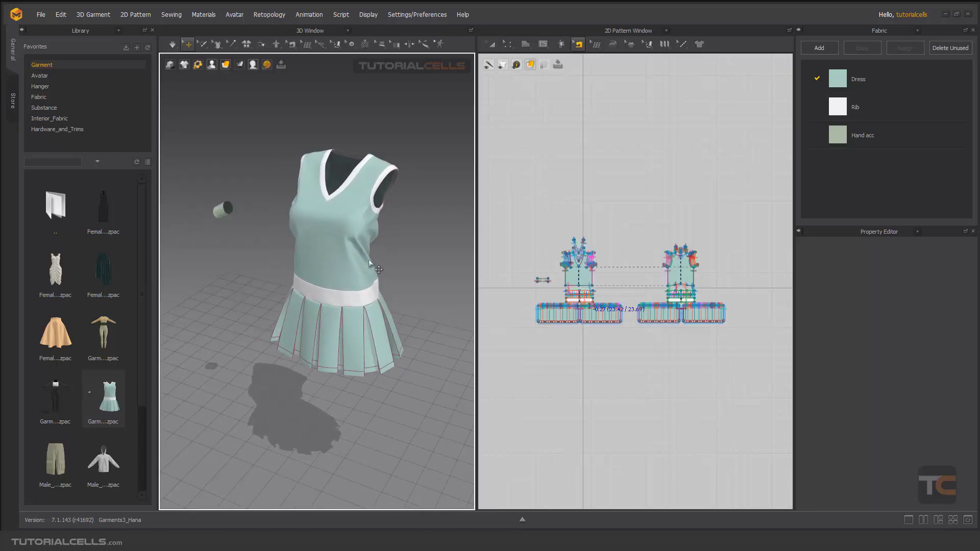
{"action": "scroll", "coordinate": [369, 260], "scroll_direction": "up", "scroll_amount": 1}
{"action": "scroll", "coordinate": [373, 260], "scroll_direction": "up", "scroll_amount": 1}
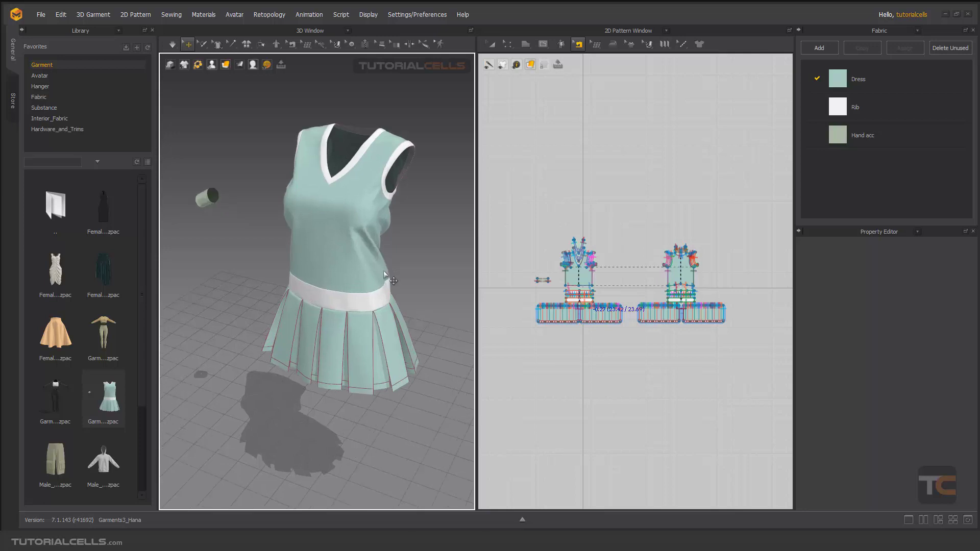
{"action": "scroll", "coordinate": [636, 291], "scroll_direction": "up", "scroll_amount": 2}
{"action": "scroll", "coordinate": [630, 287], "scroll_direction": "down", "scroll_amount": 1}
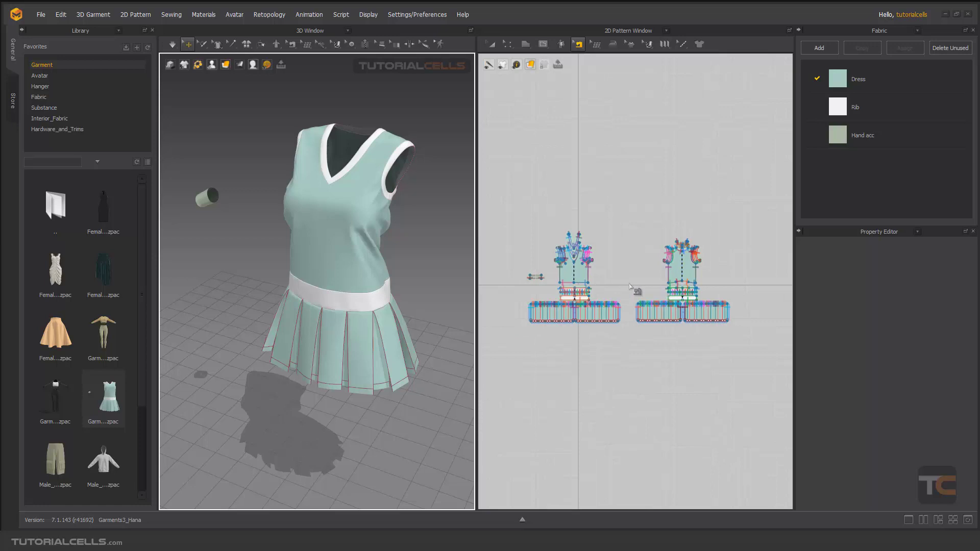
{"action": "scroll", "coordinate": [631, 287], "scroll_direction": "up", "scroll_amount": 1}
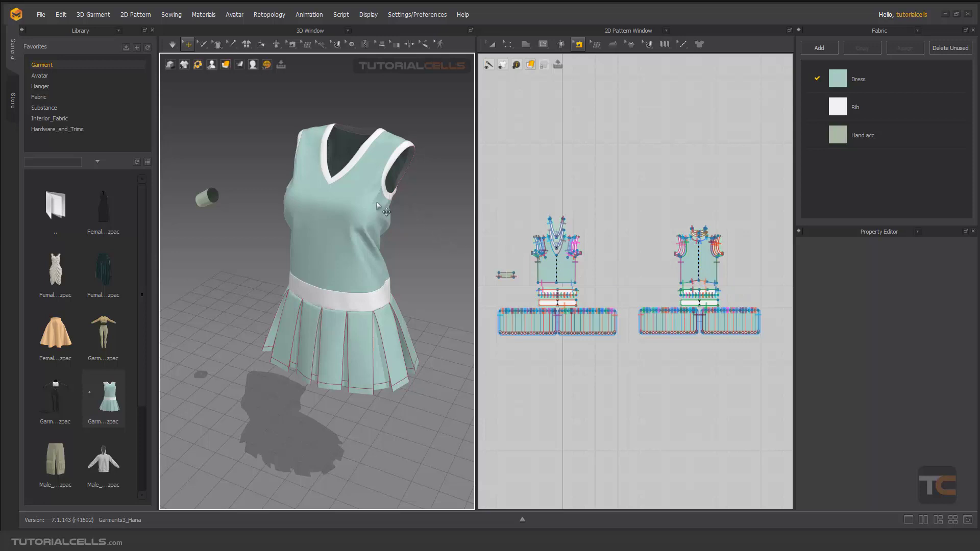
{"action": "left_click", "coordinate": [348, 29]}
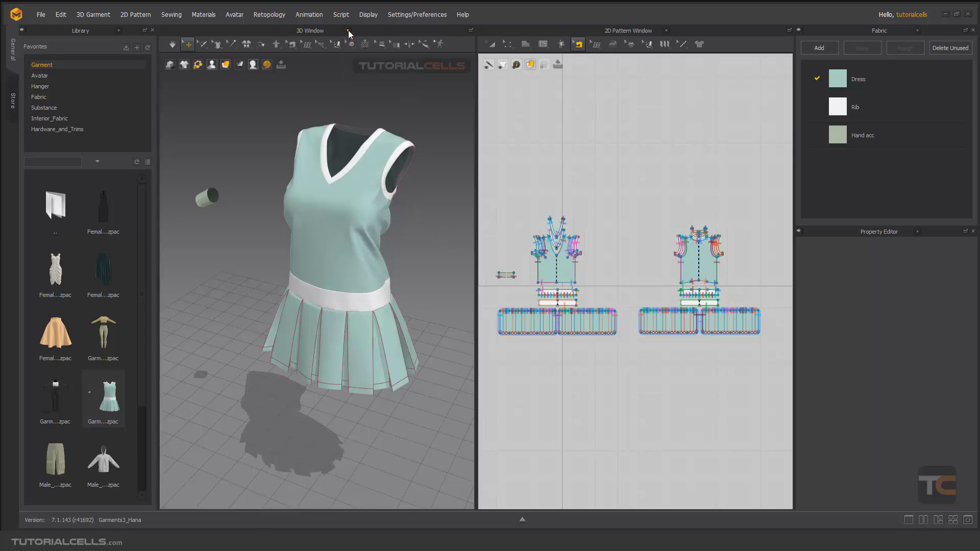
{"action": "left_click", "coordinate": [349, 30]}
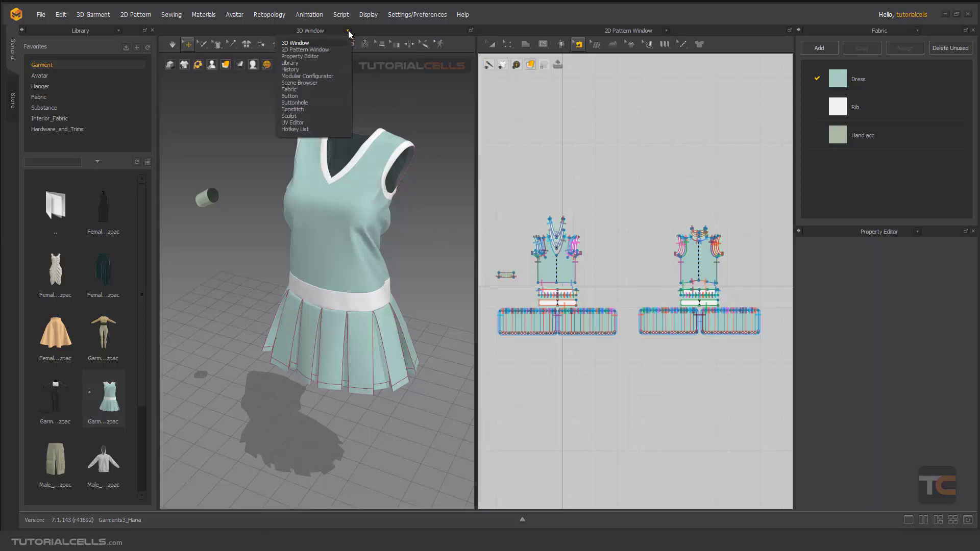
{"action": "left_click", "coordinate": [666, 30]}
{"action": "left_click", "coordinate": [916, 30]}
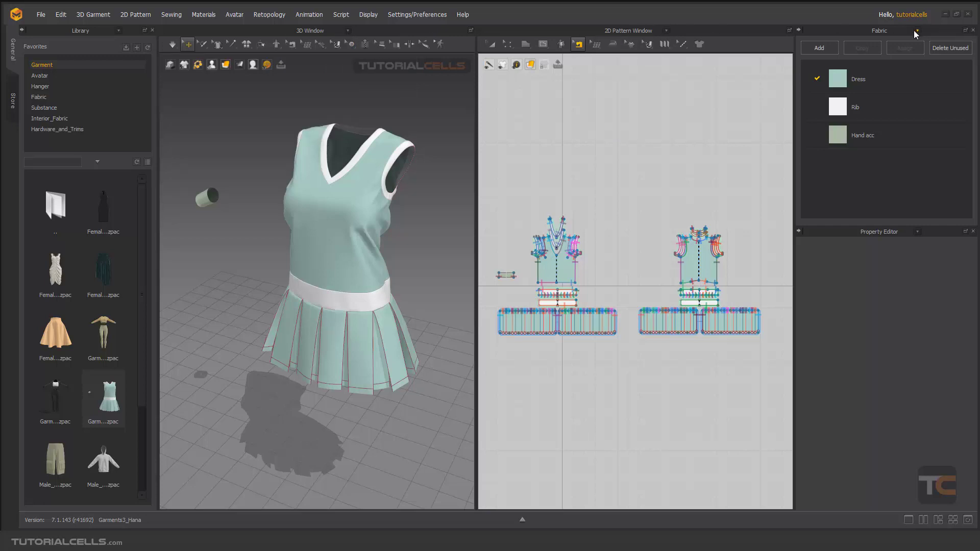
Step: Switch the left view from the 3D window to the UV Editor
{"action": "left_click", "coordinate": [348, 30]}
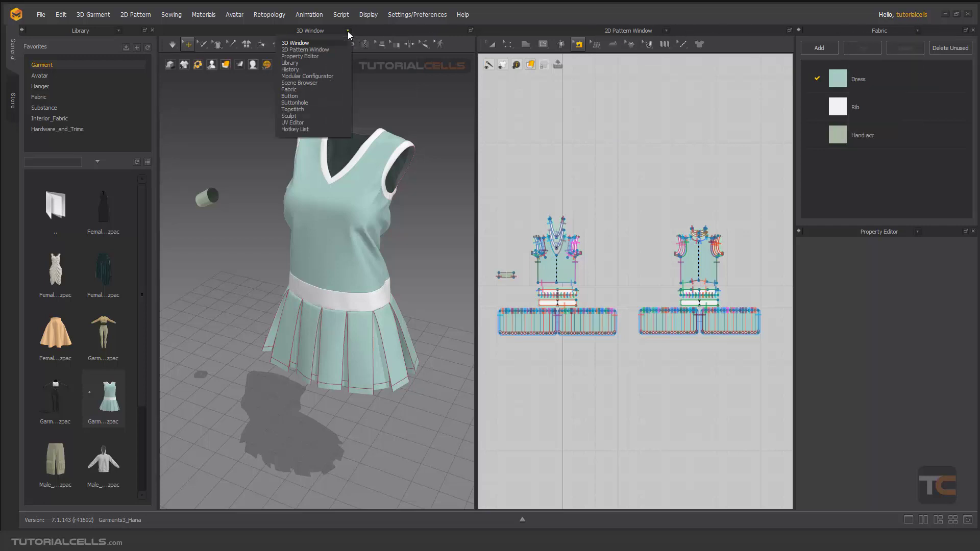
{"action": "left_click", "coordinate": [318, 121]}
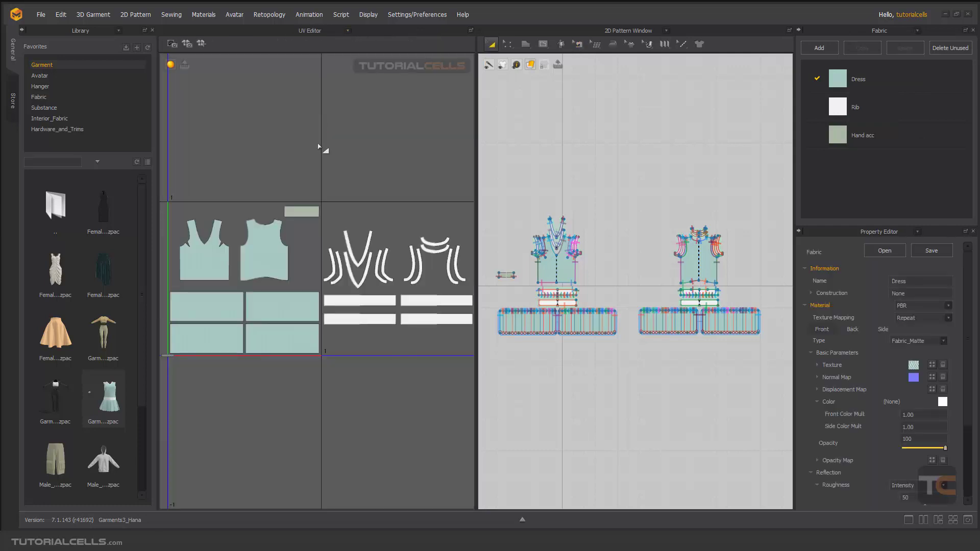
{"action": "scroll", "coordinate": [339, 213], "scroll_direction": "down", "scroll_amount": 1}
{"action": "scroll", "coordinate": [355, 237], "scroll_direction": "down", "scroll_amount": 1}
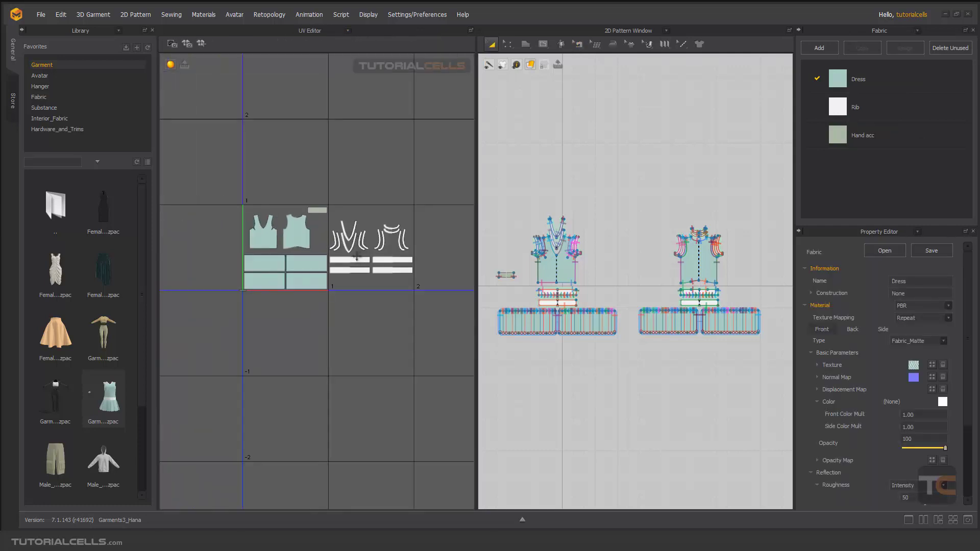
{"action": "scroll", "coordinate": [320, 250], "scroll_direction": "up", "scroll_amount": 2}
{"action": "scroll", "coordinate": [325, 245], "scroll_direction": "down", "scroll_amount": 1}
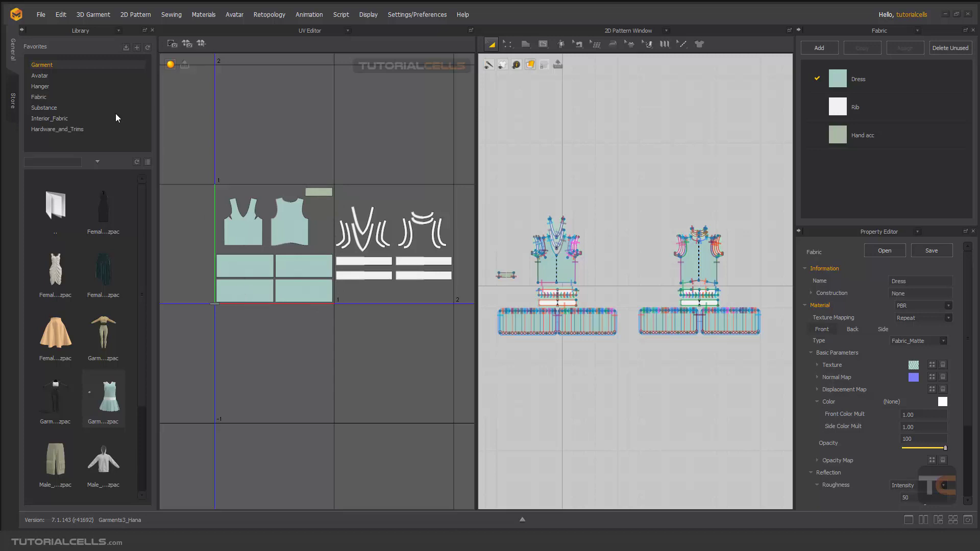
Step: Start File > Export > OBJ and include all graphics and trims in the export
{"action": "left_click", "coordinate": [42, 15]}
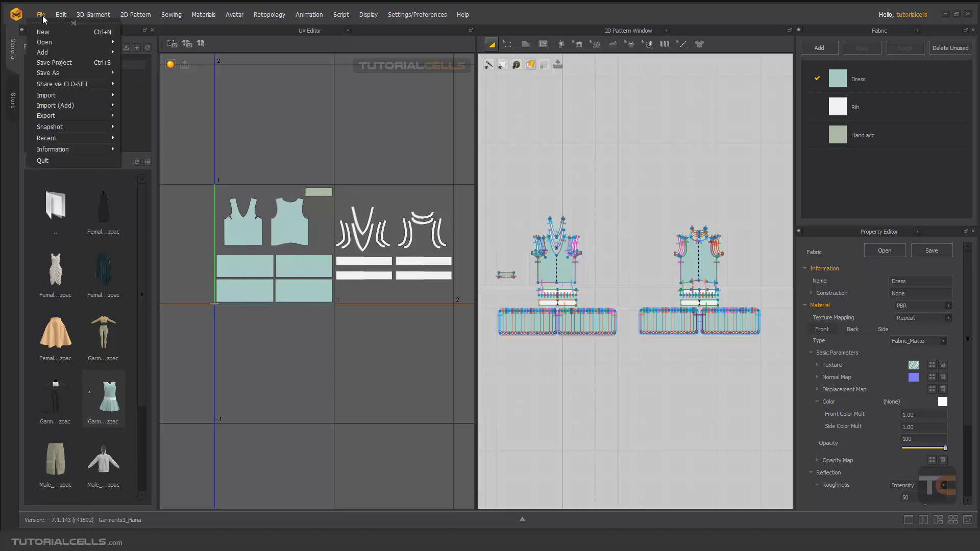
{"action": "mouse_move", "coordinate": [47, 115]}
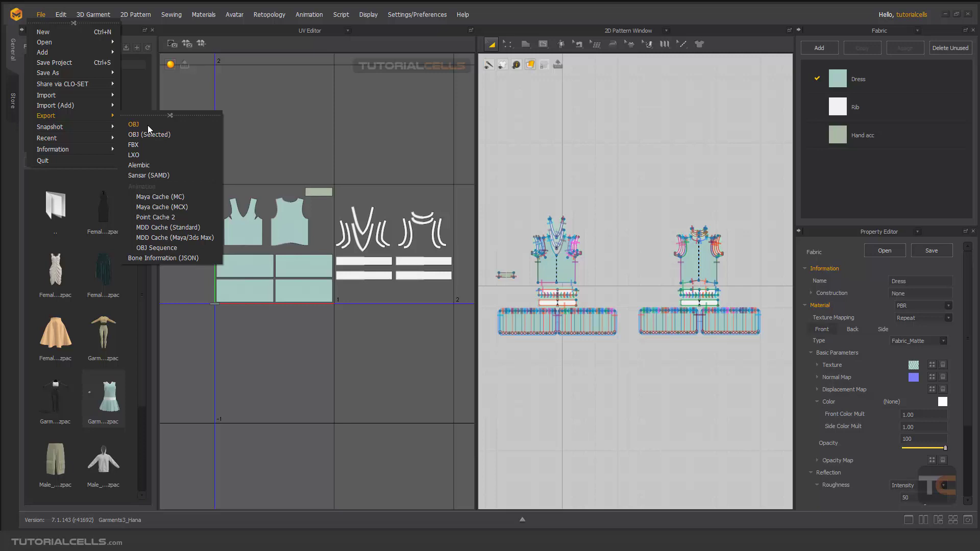
{"action": "left_click", "coordinate": [148, 125]}
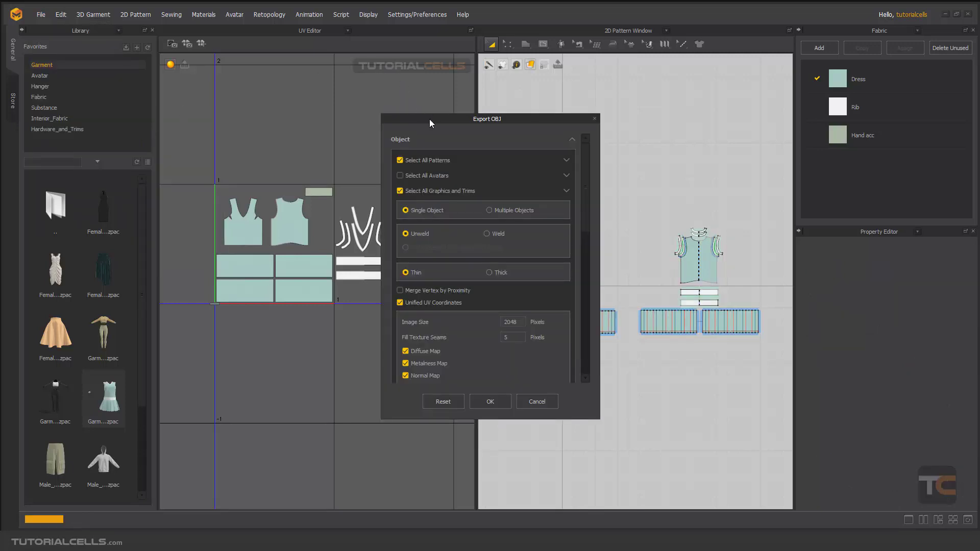
{"action": "left_click_drag", "start_coordinate": [430, 119], "coordinate": [426, 89]}
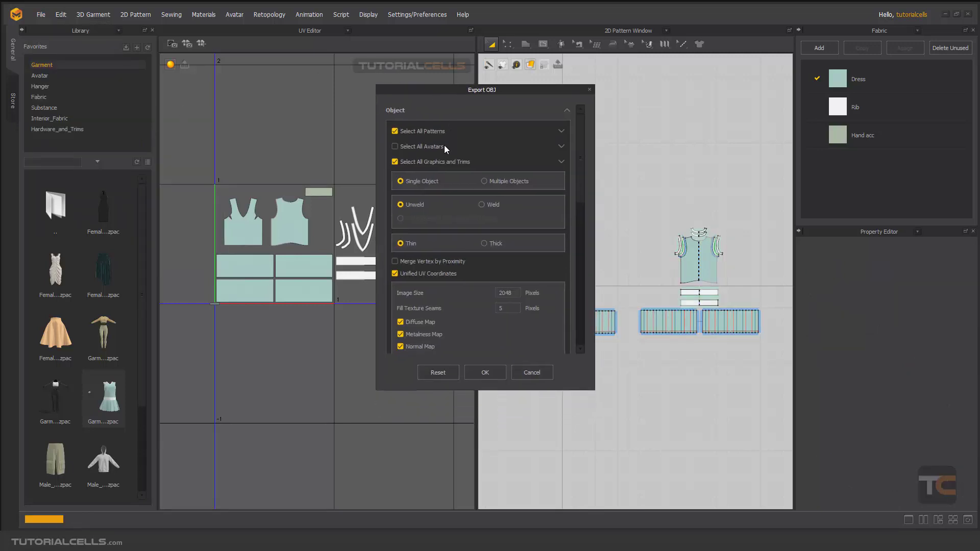
{"action": "left_click", "coordinate": [394, 162]}
{"action": "left_click_drag", "start_coordinate": [582, 183], "coordinate": [582, 188]}
{"action": "scroll", "coordinate": [582, 189], "scroll_direction": "down", "scroll_amount": 1}
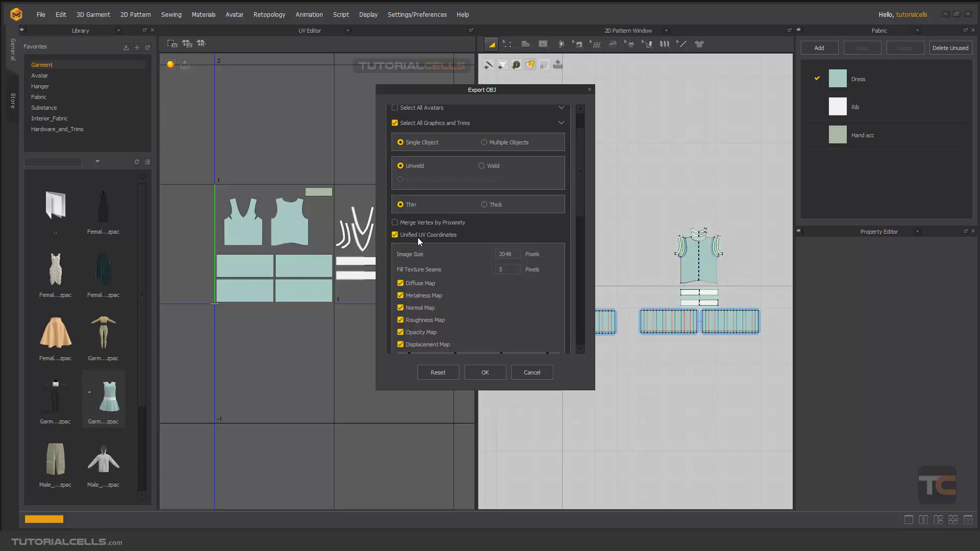
{"action": "scroll", "coordinate": [422, 257], "scroll_direction": "down", "scroll_amount": 3}
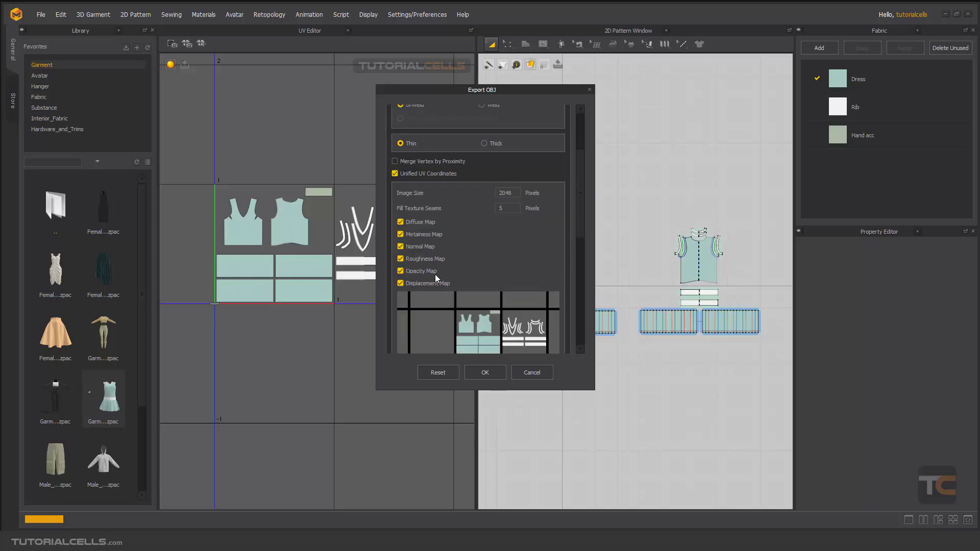
{"action": "scroll", "coordinate": [434, 274], "scroll_direction": "down", "scroll_amount": 1}
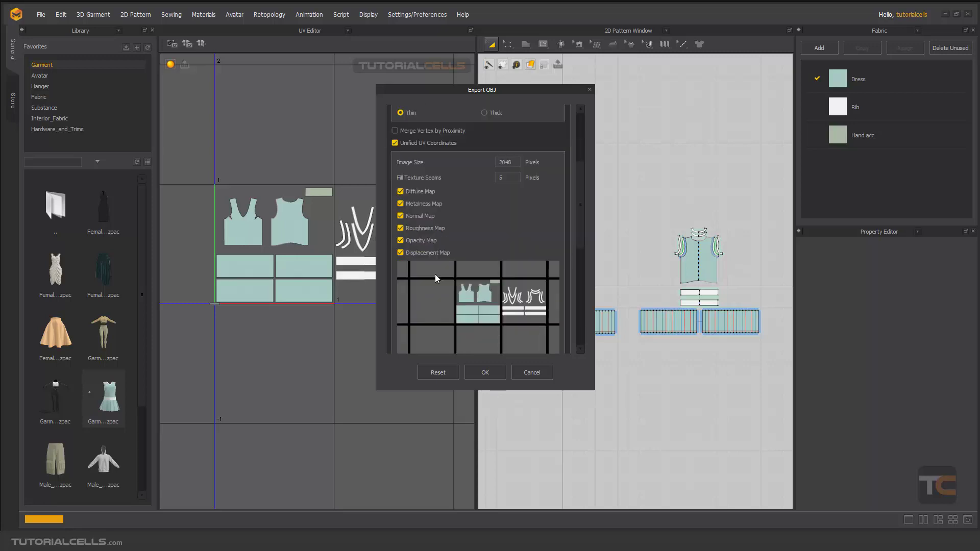
Step: Uncheck metalness, normal, roughness, opacity and displacement maps, keep unified UVs, and run the export
{"action": "left_click", "coordinate": [401, 205]}
{"action": "left_click", "coordinate": [401, 229]}
{"action": "left_click", "coordinate": [401, 241]}
{"action": "scroll", "coordinate": [418, 222], "scroll_direction": "down", "scroll_amount": 3}
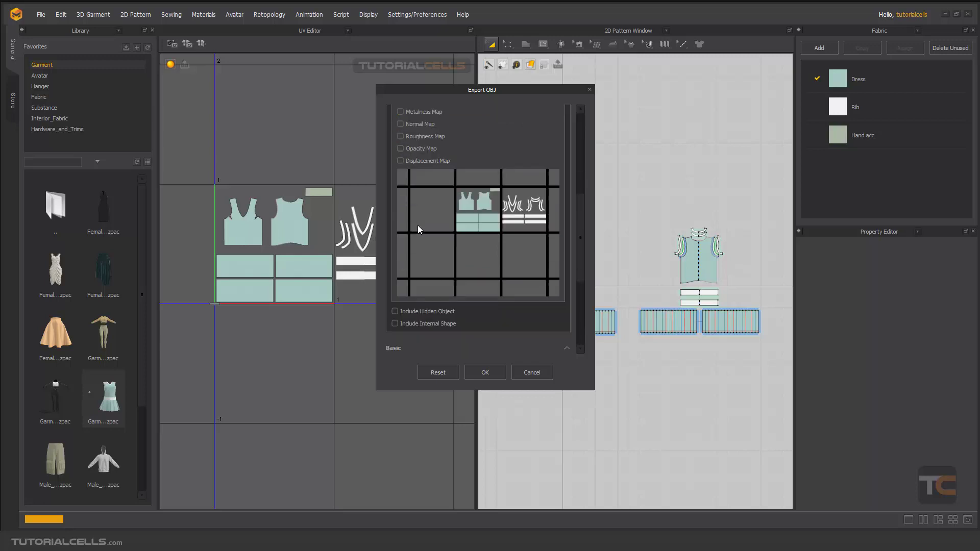
{"action": "scroll", "coordinate": [418, 225], "scroll_direction": "down", "scroll_amount": 1}
{"action": "scroll", "coordinate": [497, 206], "scroll_direction": "up", "scroll_amount": 1}
{"action": "scroll", "coordinate": [496, 285], "scroll_direction": "down", "scroll_amount": 1}
{"action": "scroll", "coordinate": [495, 286], "scroll_direction": "down", "scroll_amount": 1}
{"action": "scroll", "coordinate": [486, 295], "scroll_direction": "down", "scroll_amount": 1}
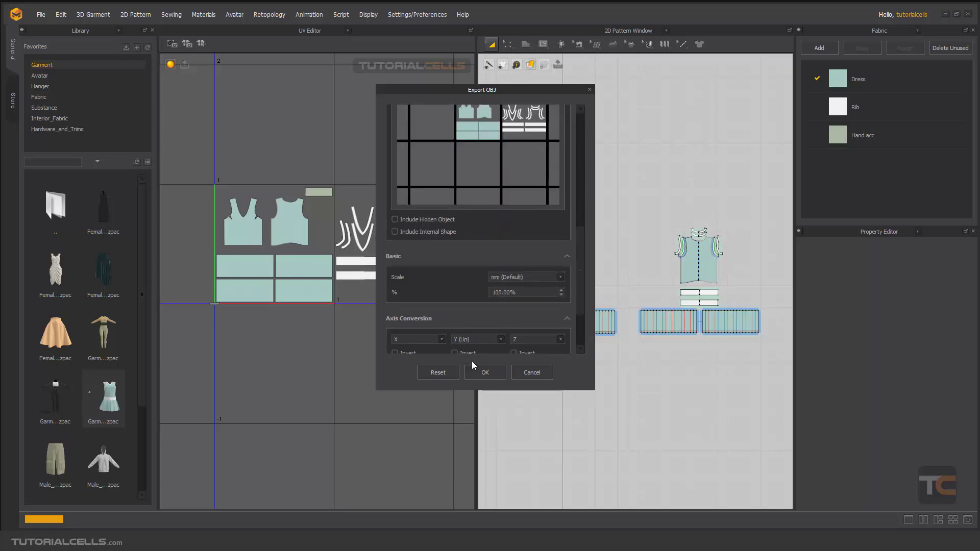
{"action": "left_click", "coordinate": [485, 372]}
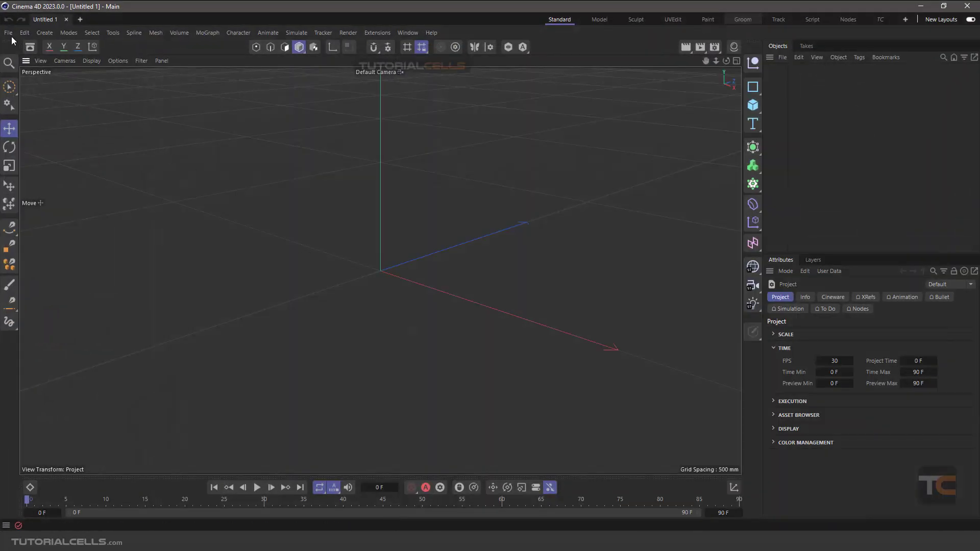
Step: Open 67676.obj via Open Project, review the Geometry import settings, and confirm the import
{"action": "left_click", "coordinate": [8, 33]}
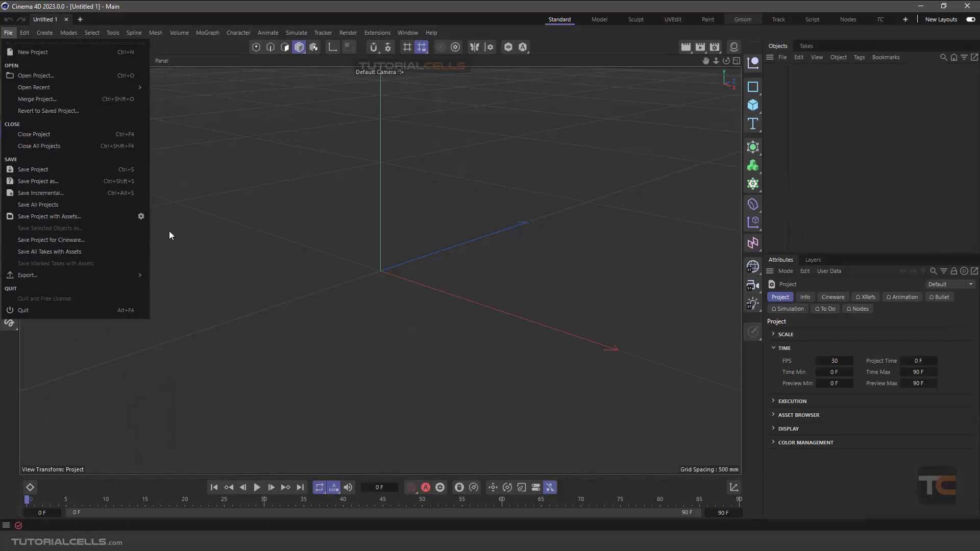
{"action": "left_click", "coordinate": [271, 181]}
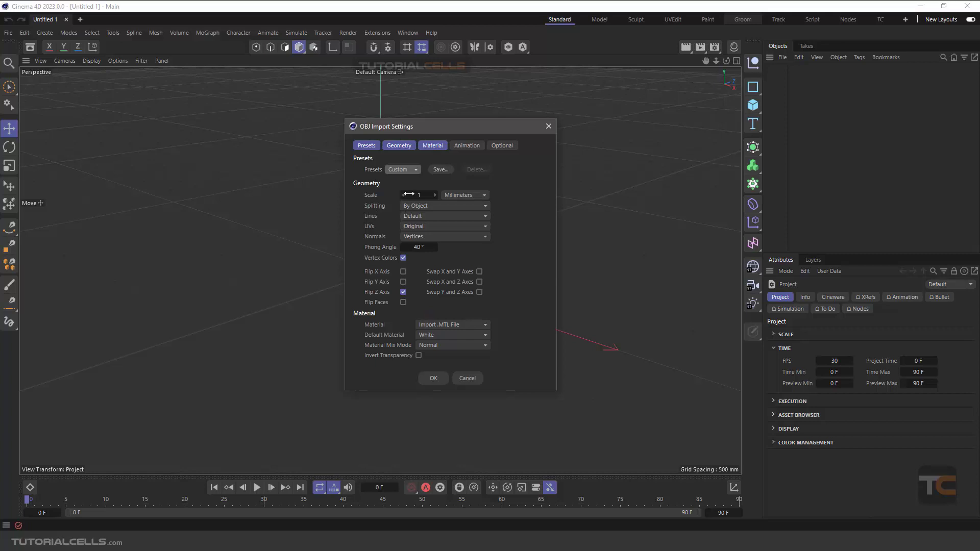
{"action": "left_click", "coordinate": [408, 149]}
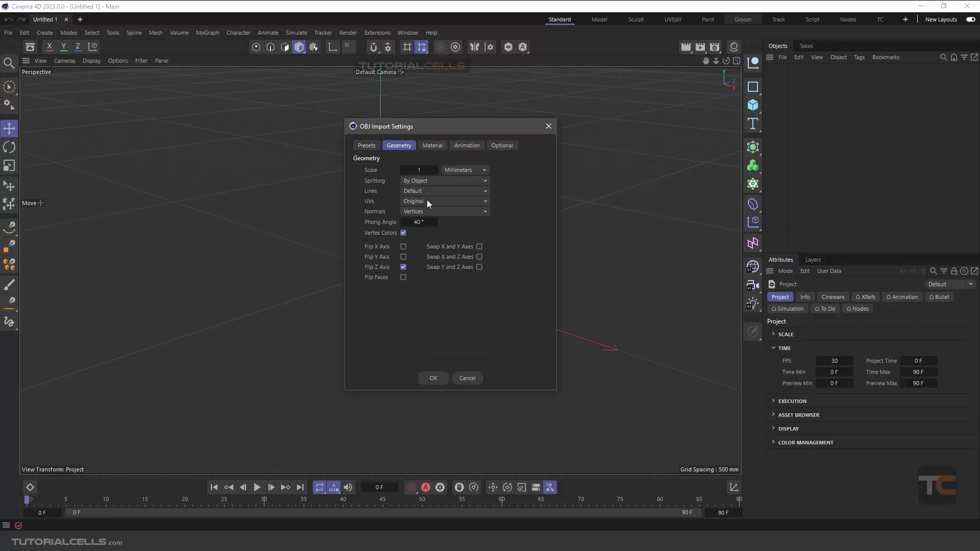
{"action": "left_click", "coordinate": [436, 377]}
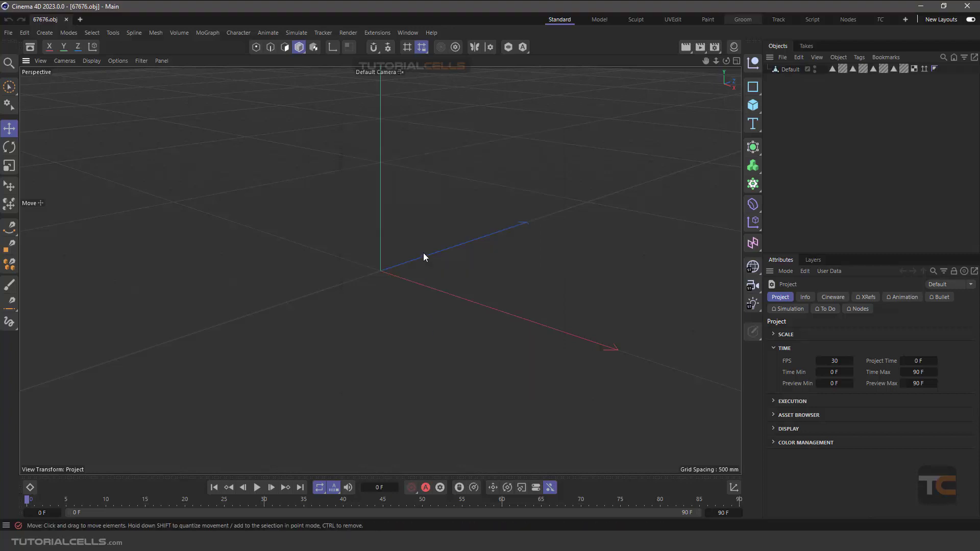
{"action": "scroll", "coordinate": [422, 245], "scroll_direction": "down", "scroll_amount": 2}
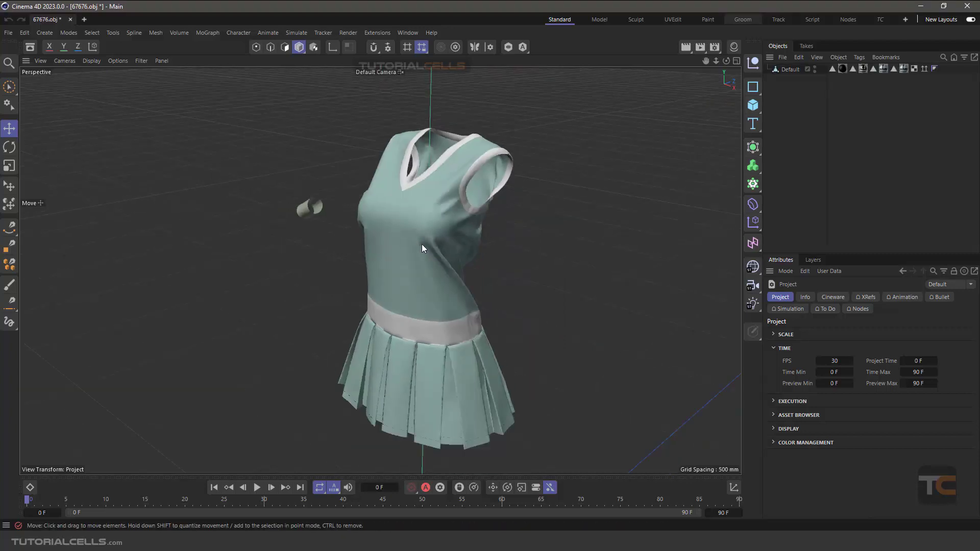
{"action": "left_click", "coordinate": [916, 69]}
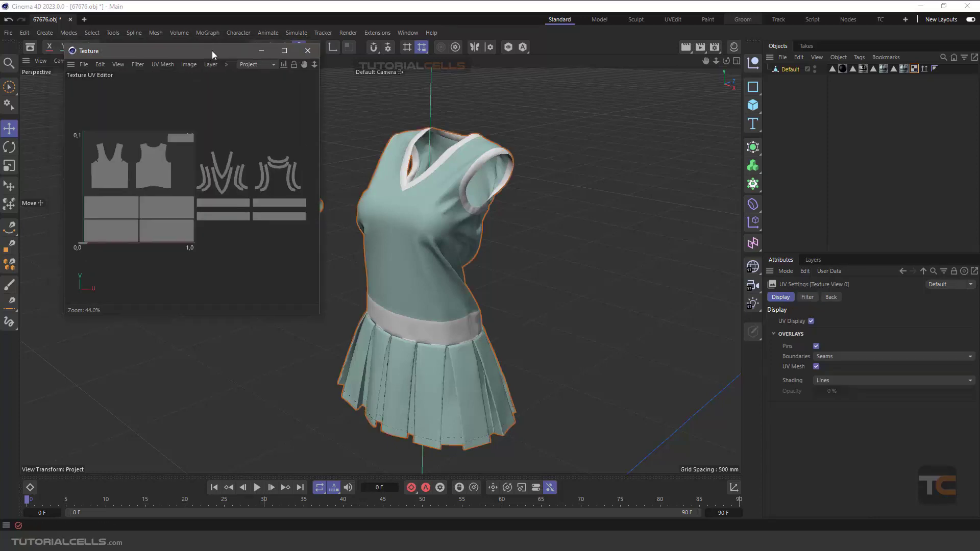
{"action": "left_click_drag", "start_coordinate": [212, 50], "coordinate": [274, 120]}
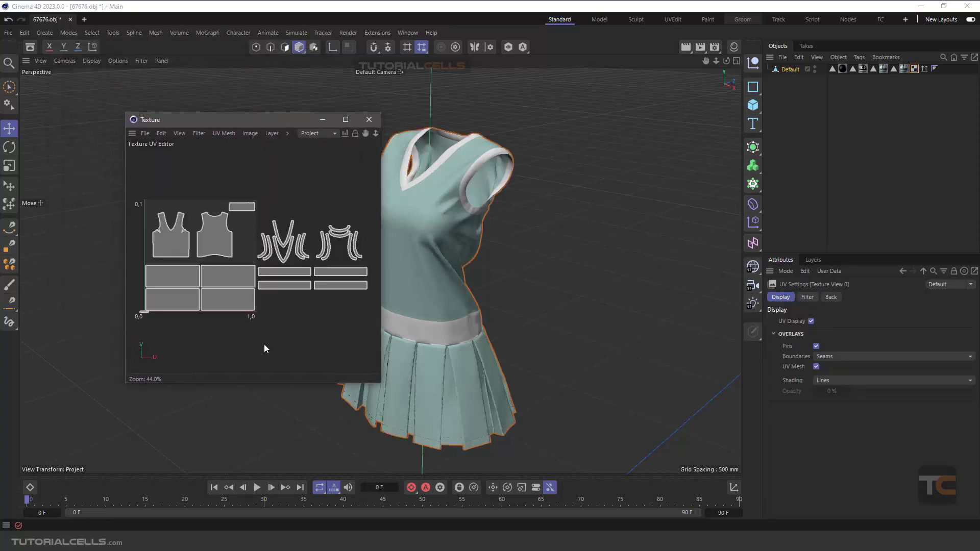
{"action": "left_click", "coordinate": [369, 118]}
{"action": "left_click", "coordinate": [468, 221]}
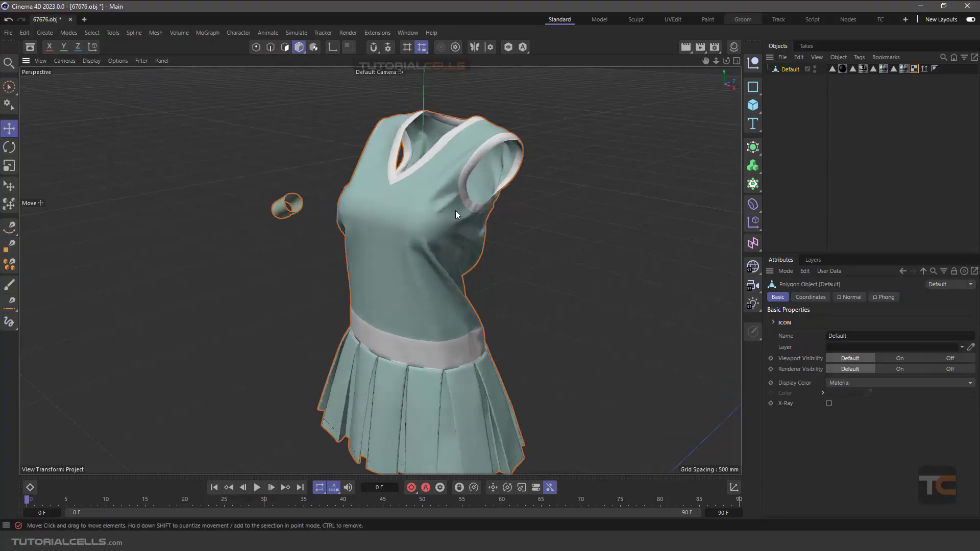
{"action": "mouse_move", "coordinate": [471, 208]}
{"action": "left_mouse_down", "text": "alt"}
{"action": "mouse_move", "coordinate": [323, 206]}
{"action": "mouse_move", "coordinate": [383, 177]}
{"action": "mouse_move", "coordinate": [459, 230]}
{"action": "mouse_move", "coordinate": [518, 195]}
{"action": "mouse_move", "coordinate": [474, 217]}
{"action": "mouse_move", "coordinate": [395, 204]}
{"action": "left_mouse_up", "text": "alt"}
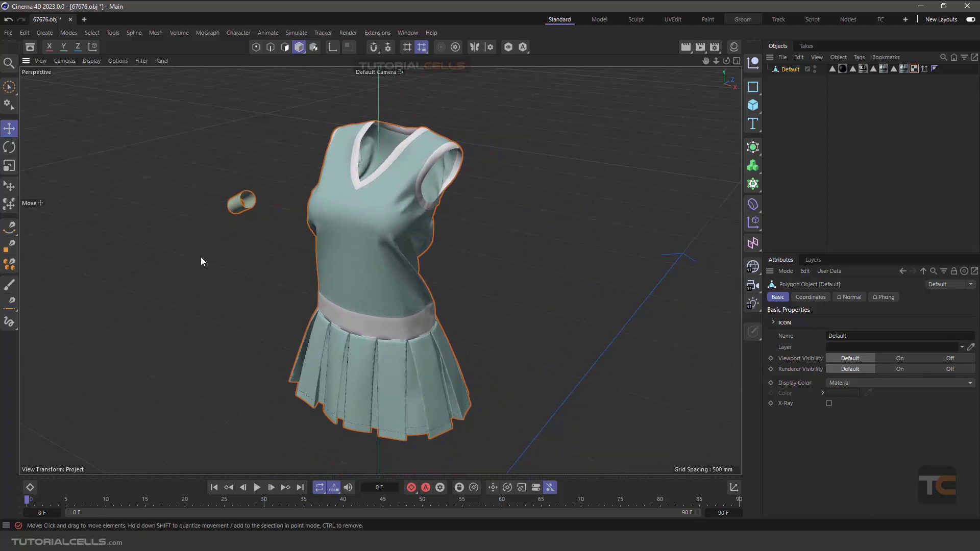